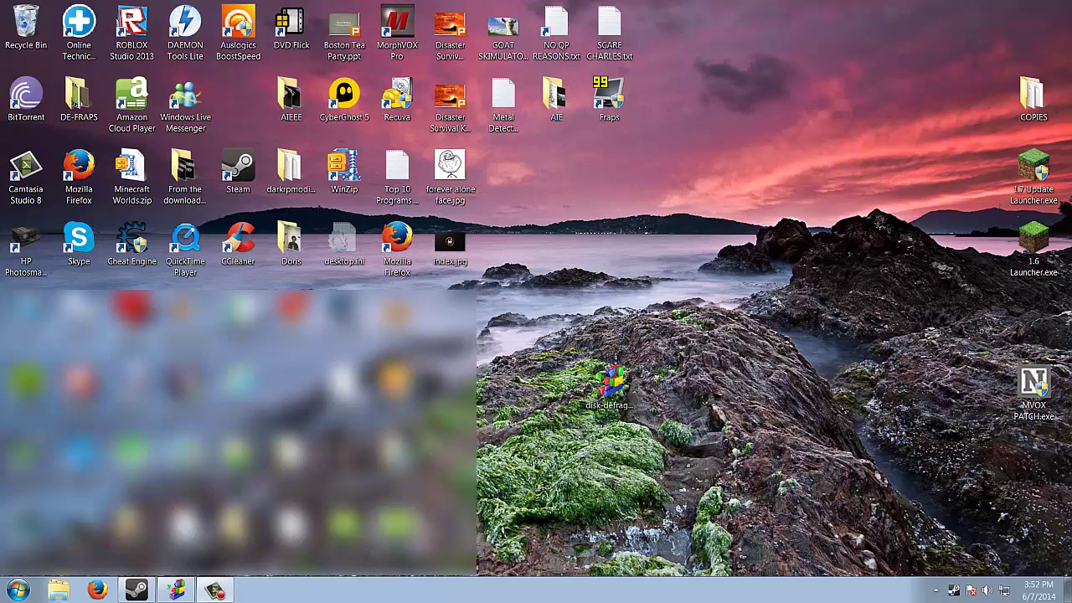
# Rearrange the desktop icons, shifting the second row from AIEEE onward one column over and placing SCARE CHARLES.txt in the third row
pyautogui.click(620, 390)
pyautogui.click(620, 293)
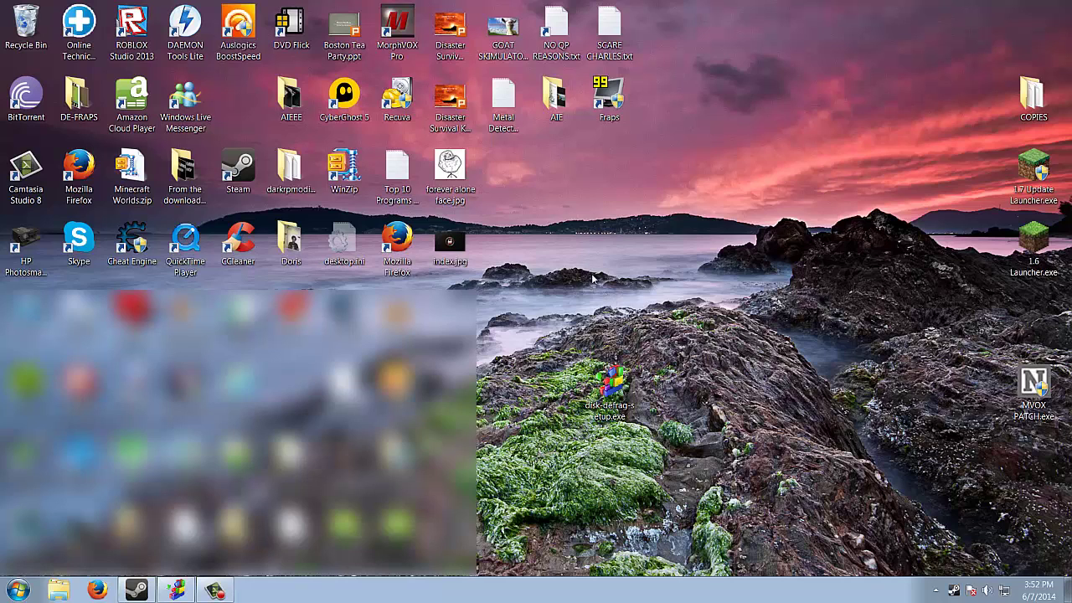
pyautogui.moveTo(755, 106); pyautogui.dragTo(219, 101)
pyautogui.click(665, 93)
pyautogui.moveTo(616, 35); pyautogui.dragTo(511, 180)
pyautogui.click(630, 216)
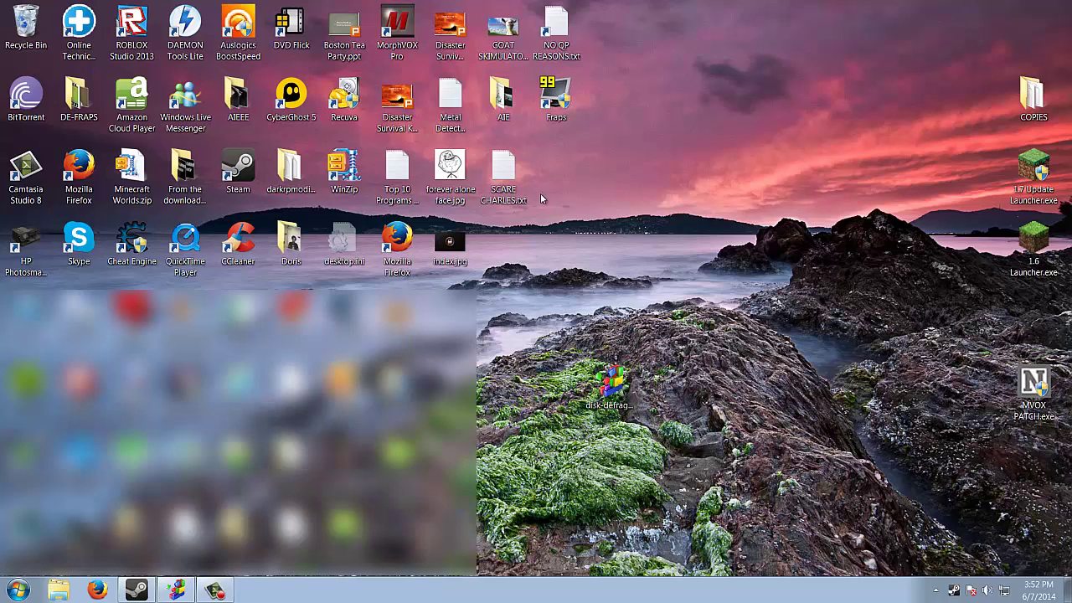
# Switch to Firefox and search Google for "aus", choosing one of the suggested queries
pyautogui.click(620, 372)
pyautogui.click(708, 308)
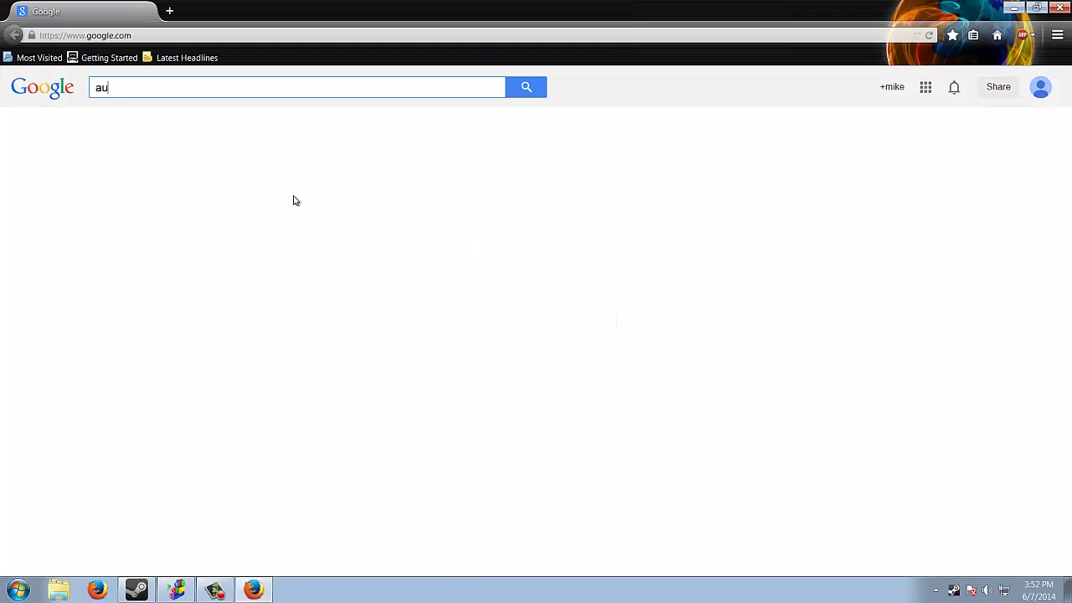
pyautogui.write('s')
pyautogui.click(191, 122)
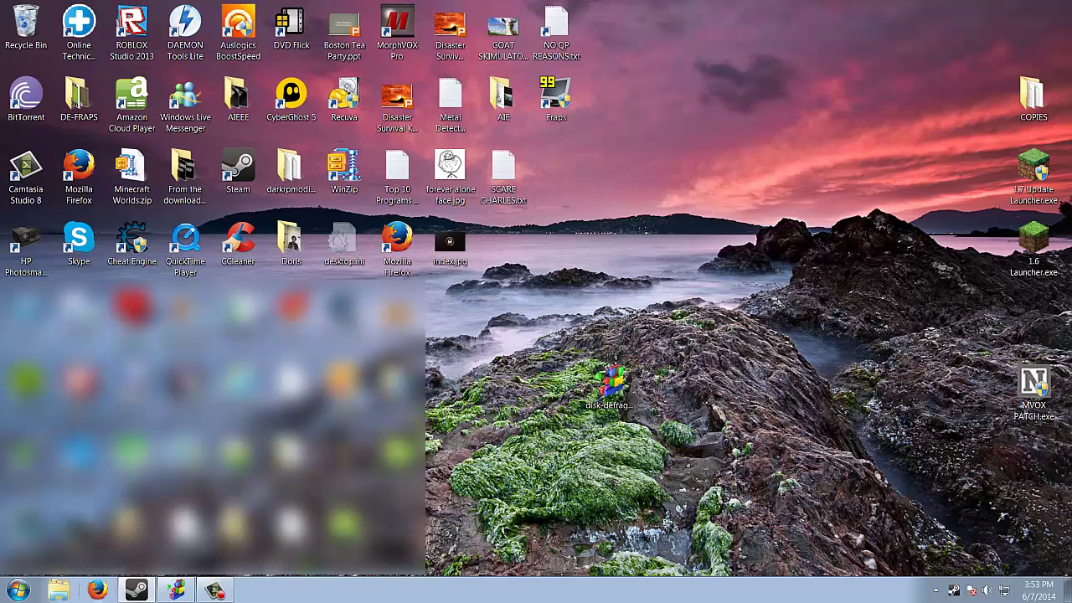
# Look through the Downloads folder in Windows Explorer and close the window
pyautogui.click(19, 590)
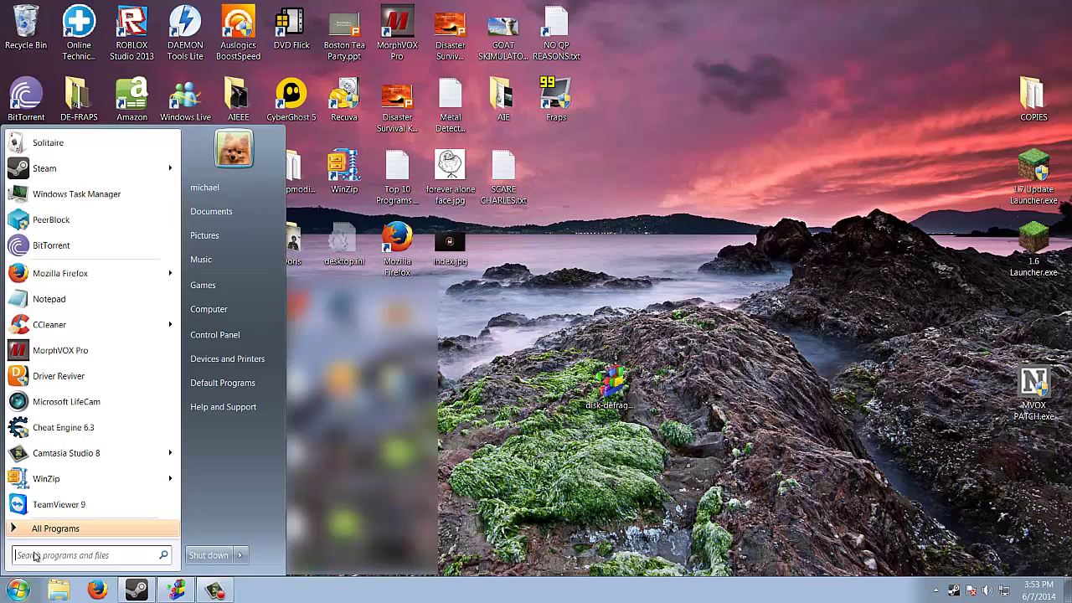
pyautogui.click(222, 309)
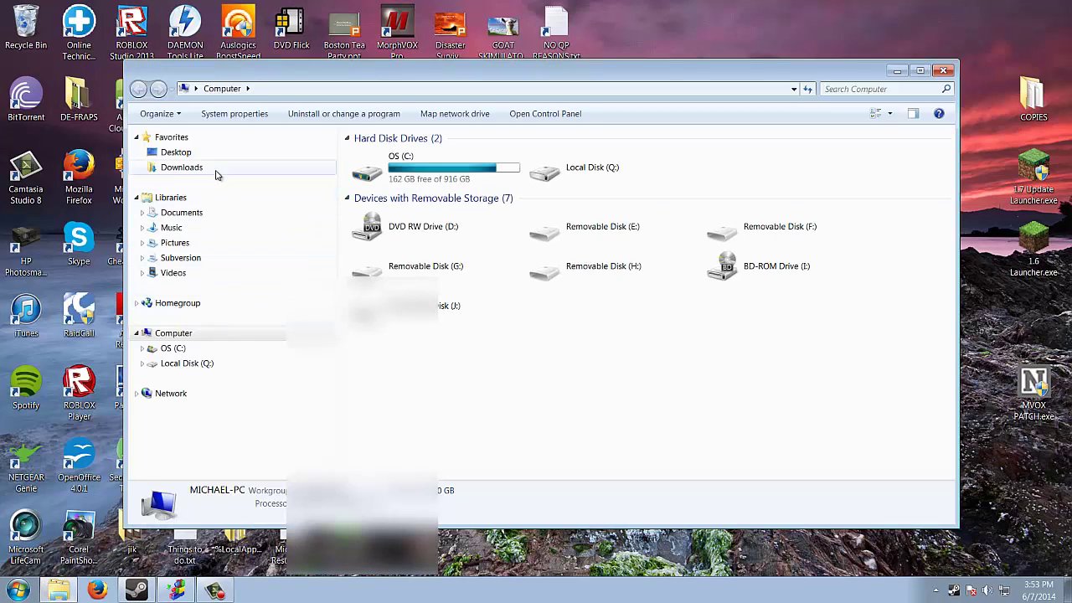
pyautogui.click(215, 168)
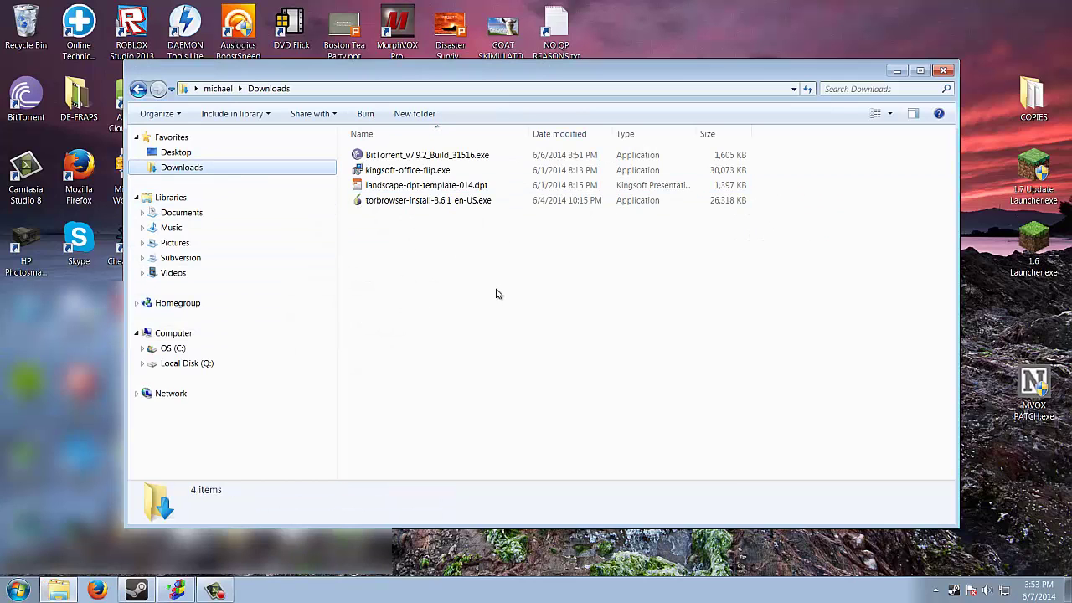
pyautogui.click(942, 69)
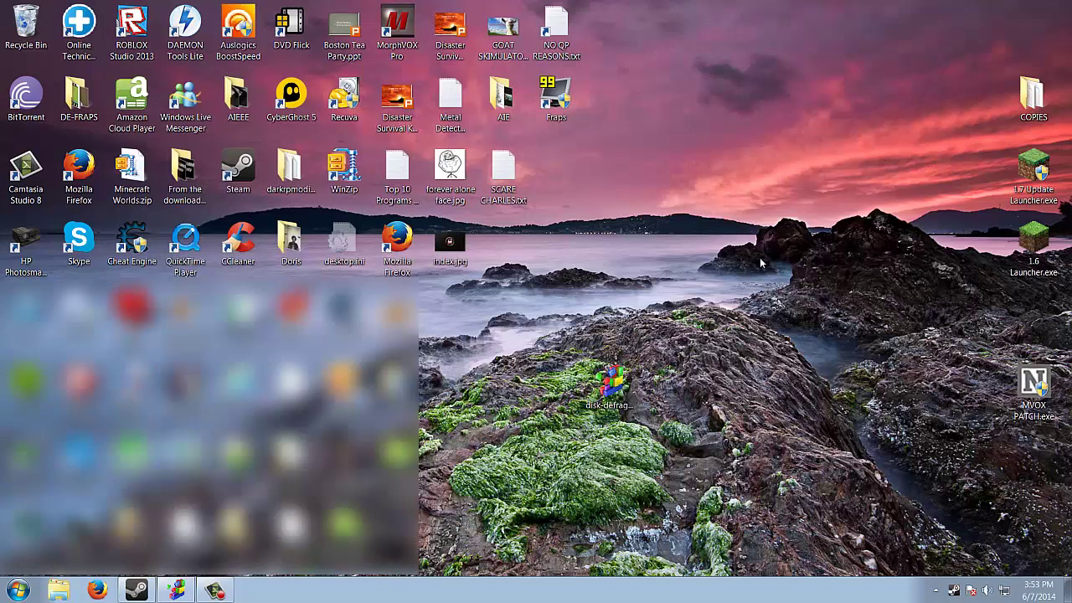
# Run disk-defrag-setup.exe from the desktop and allow it to make changes to the computer
pyautogui.click(627, 387)
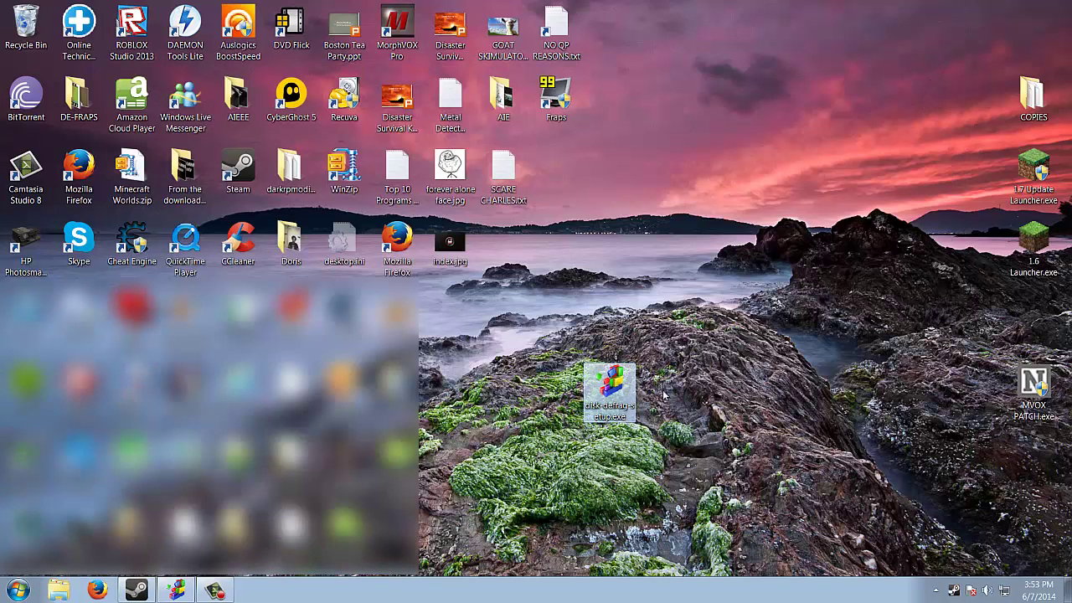
pyautogui.doubleClick(632, 388)
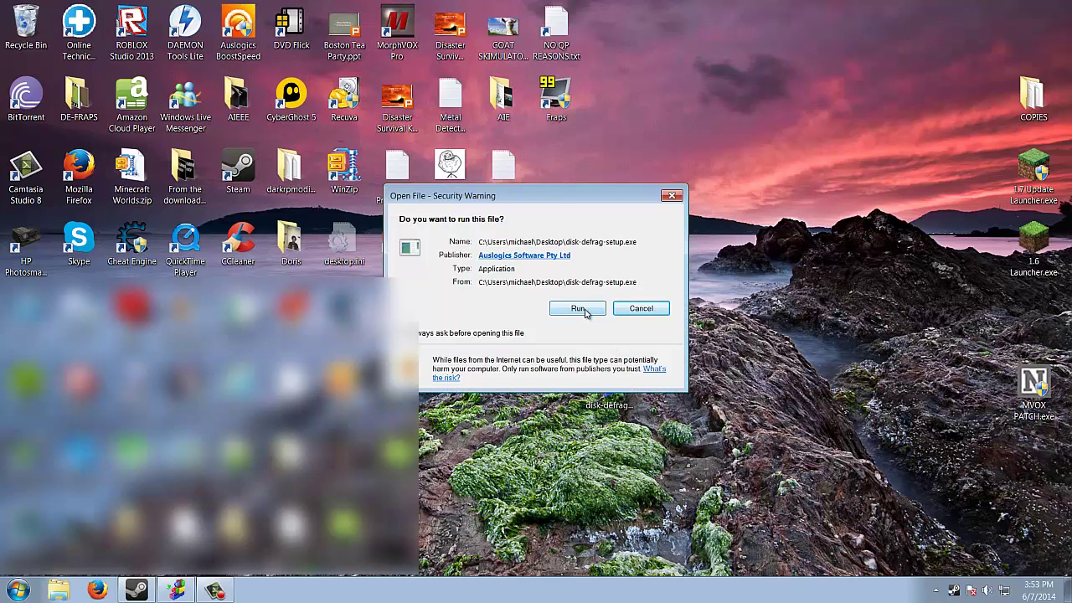
pyautogui.click(587, 310)
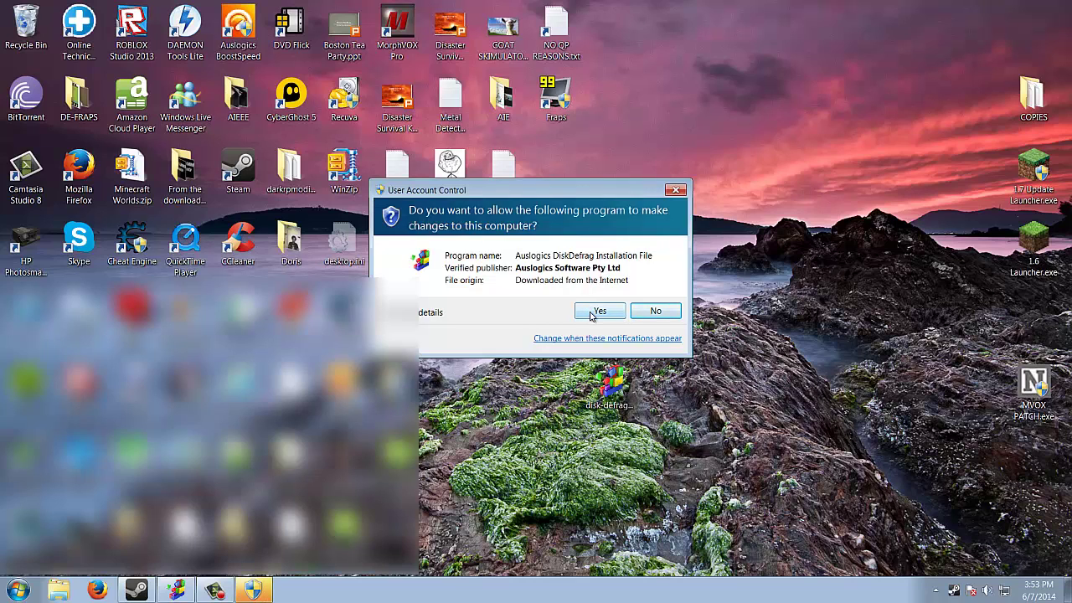
pyautogui.click(591, 313)
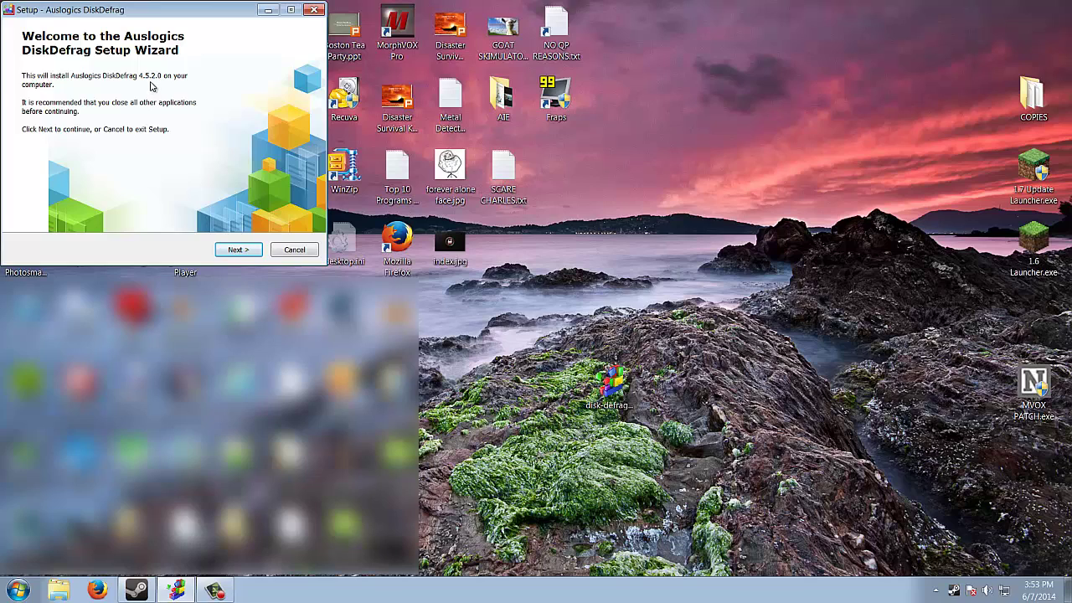
# Proceed to the license agreement, move the setup window toward the screen's centre, and accept the agreement
pyautogui.click(240, 249)
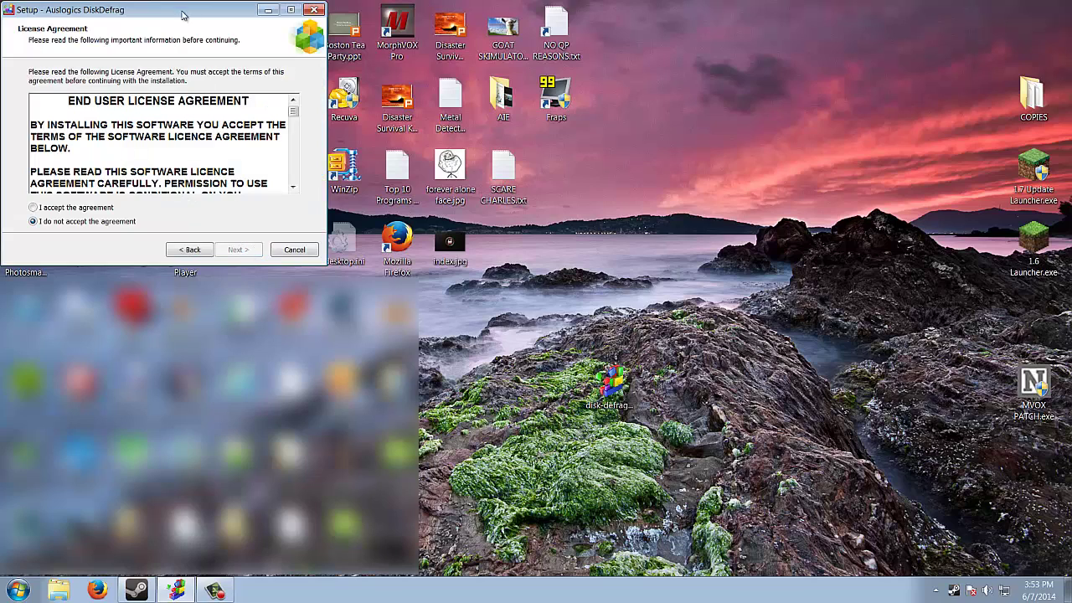
pyautogui.moveTo(181, 12); pyautogui.dragTo(281, 66)
pyautogui.moveTo(353, 92); pyautogui.dragTo(561, 188)
pyautogui.moveTo(656, 211); pyautogui.dragTo(655, 275)
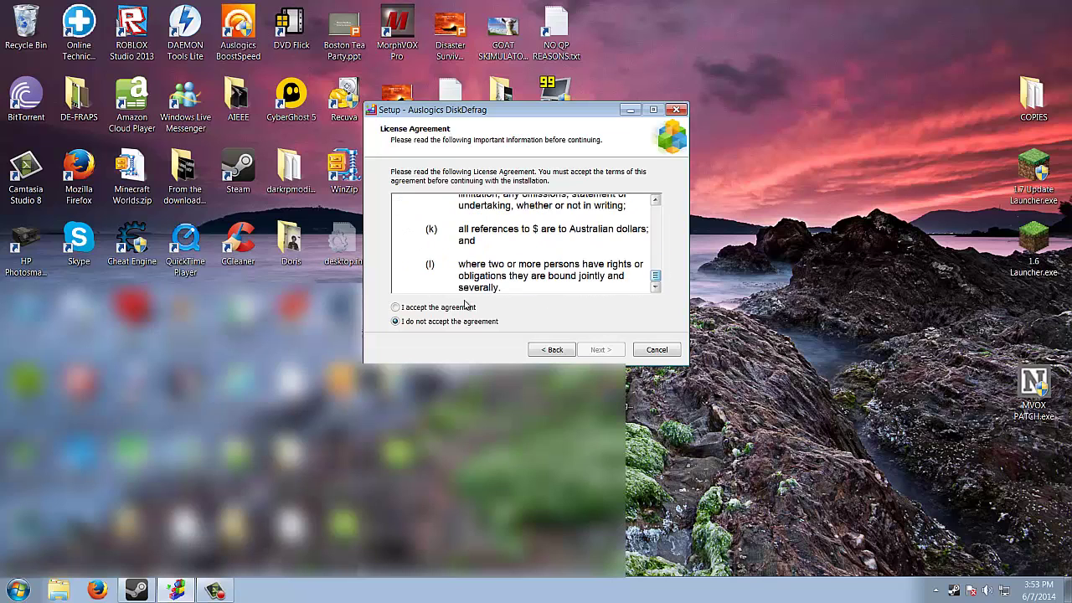
pyautogui.click(406, 308)
# Continue through the remaining setup pages and finish the installation without installing MyPCBackup
pyautogui.click(601, 349)
pyautogui.click(600, 349)
pyautogui.click(600, 349)
pyautogui.click(601, 349)
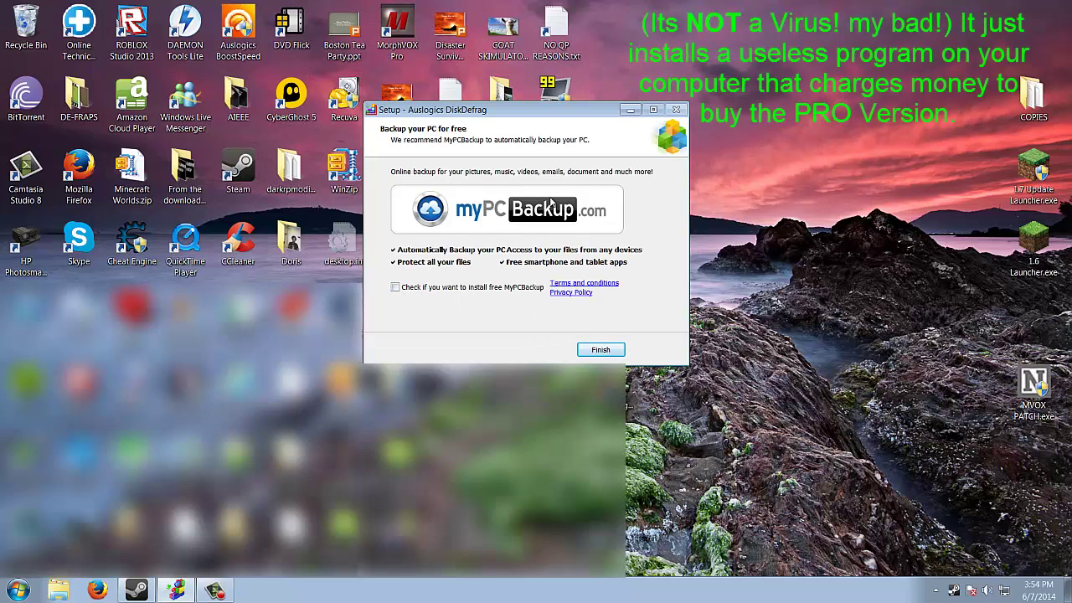
pyautogui.click(600, 349)
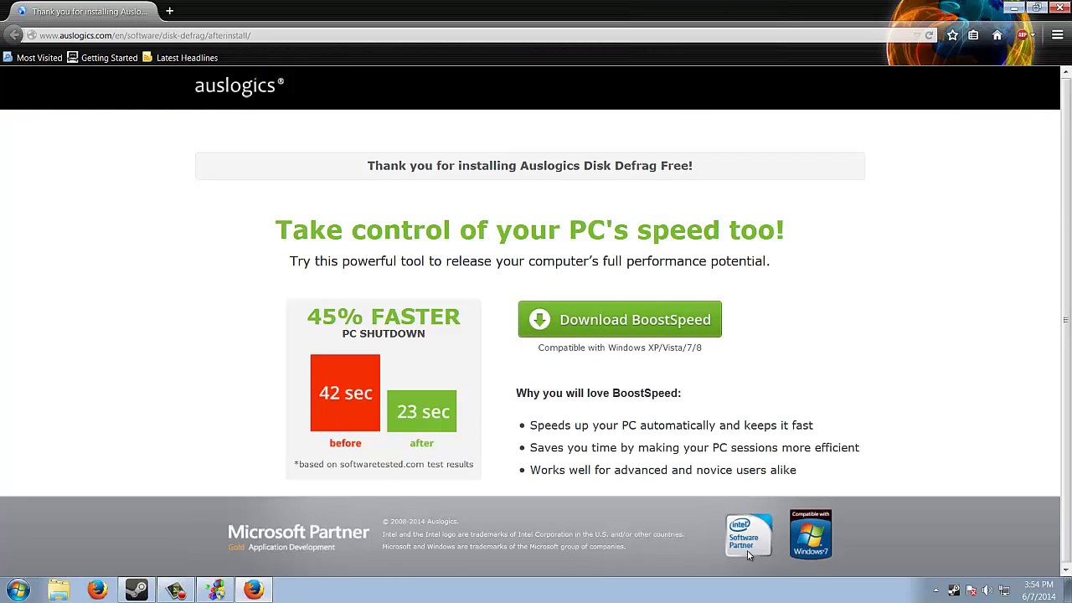
# Bring up the screen recorder's window and close the browser showing the Auslogics after-install page
pyautogui.click(180, 593)
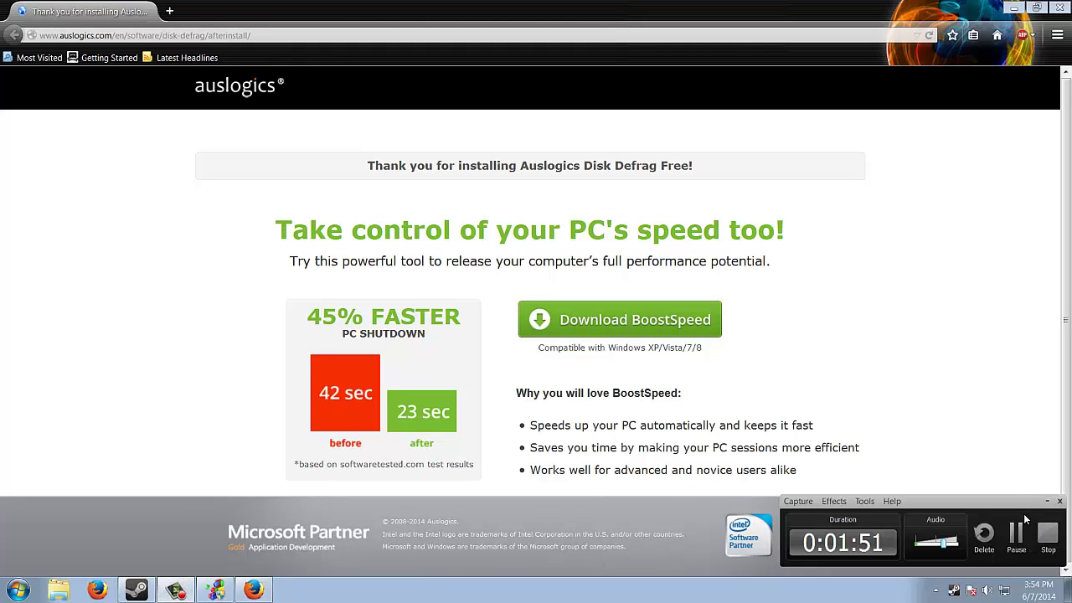
pyautogui.click(1046, 501)
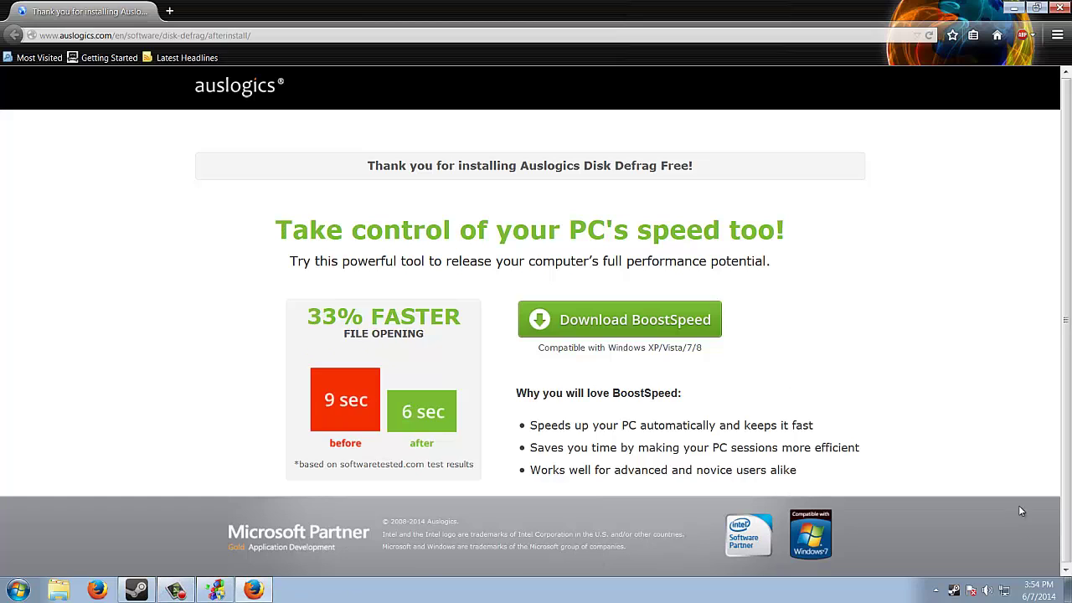
pyautogui.click(176, 590)
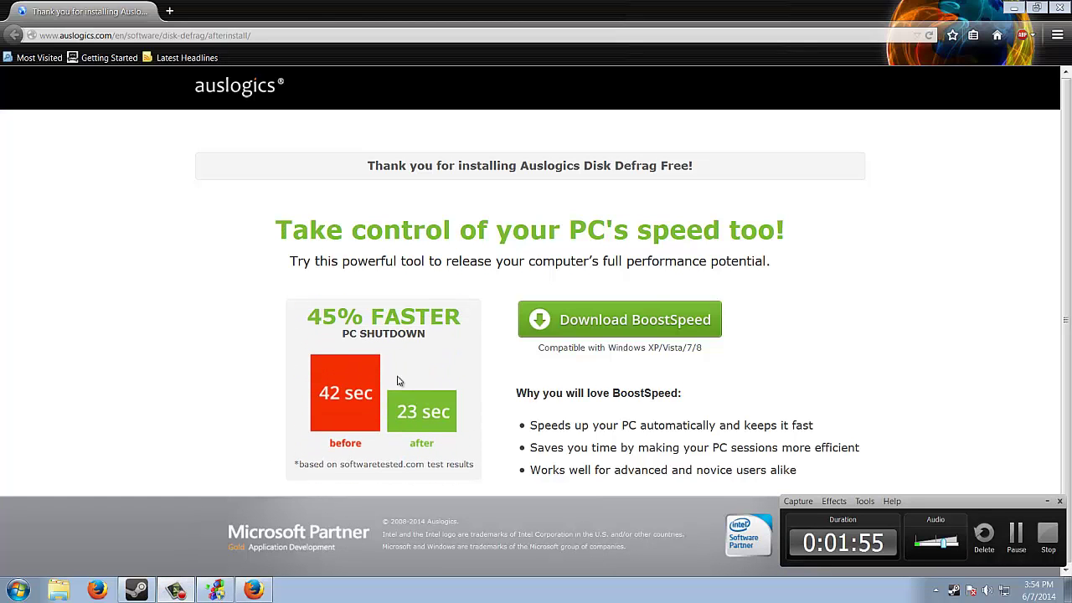
pyautogui.click(1059, 7)
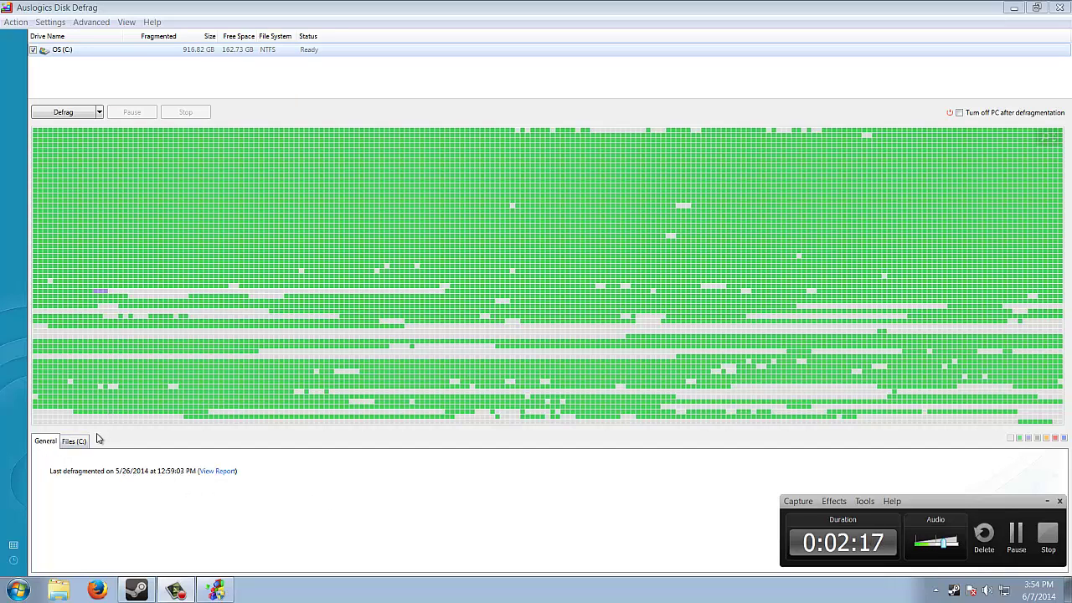
# Review drive C:'s file list and general information, the cluster colour legend and the help options
pyautogui.click(69, 441)
pyautogui.click(45, 441)
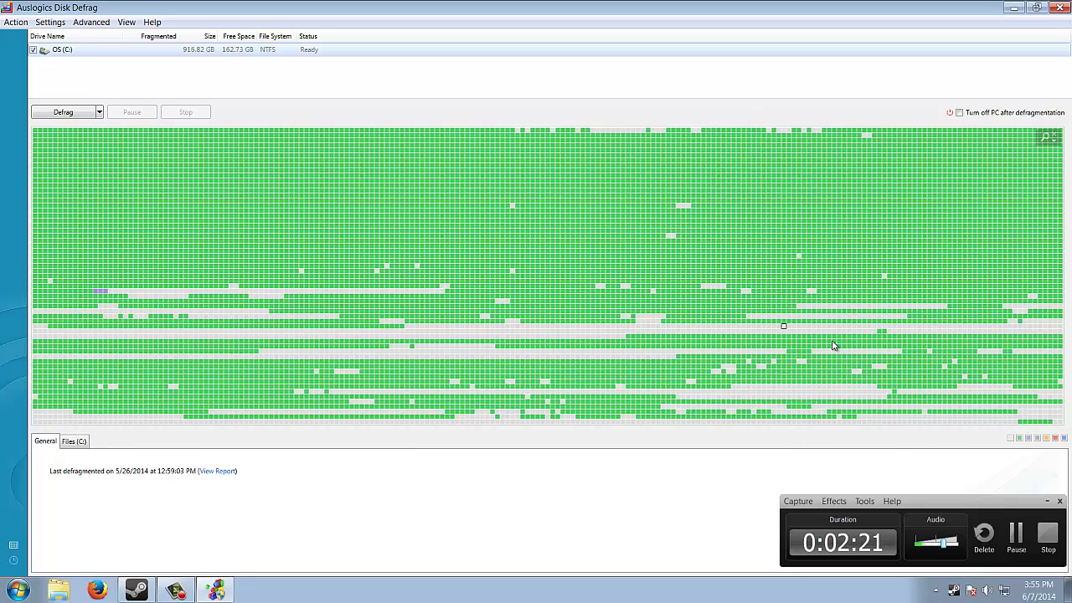
pyautogui.moveTo(1020, 441)
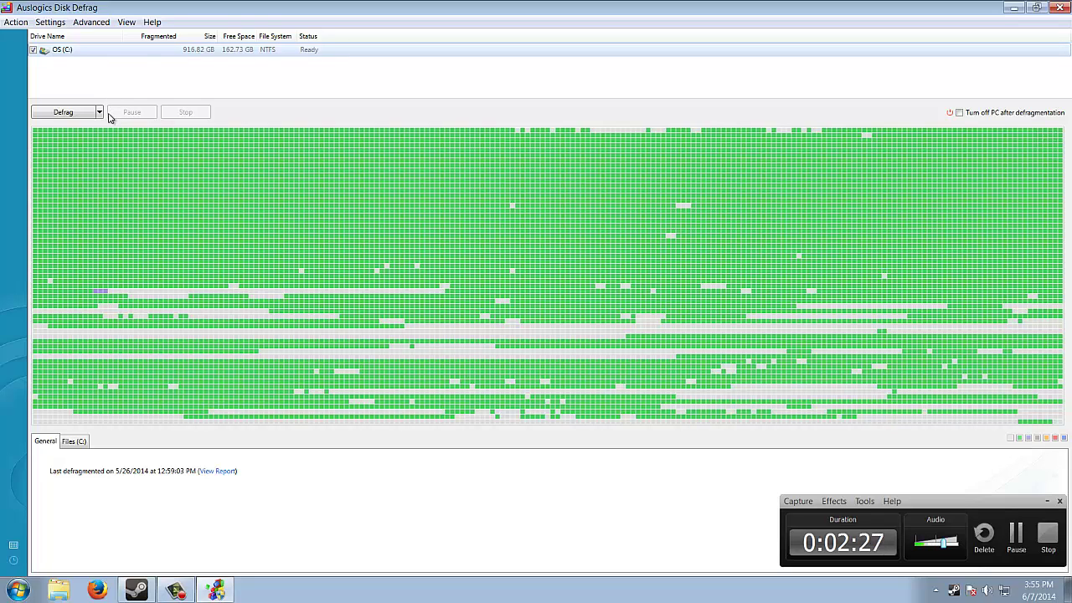
pyautogui.click(152, 22)
pyautogui.moveTo(136, 23)
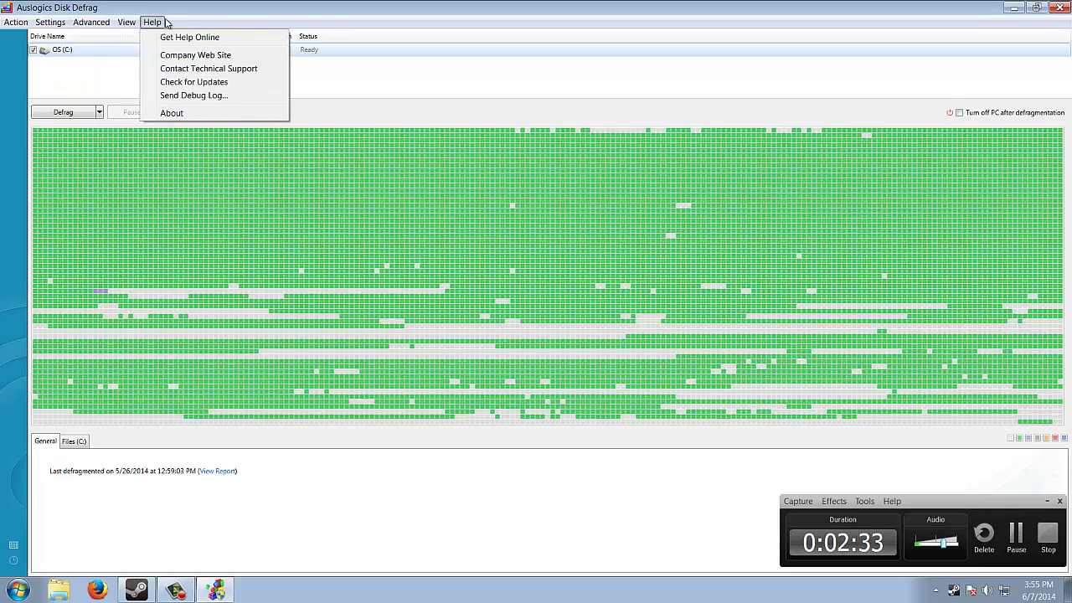
pyautogui.click(215, 23)
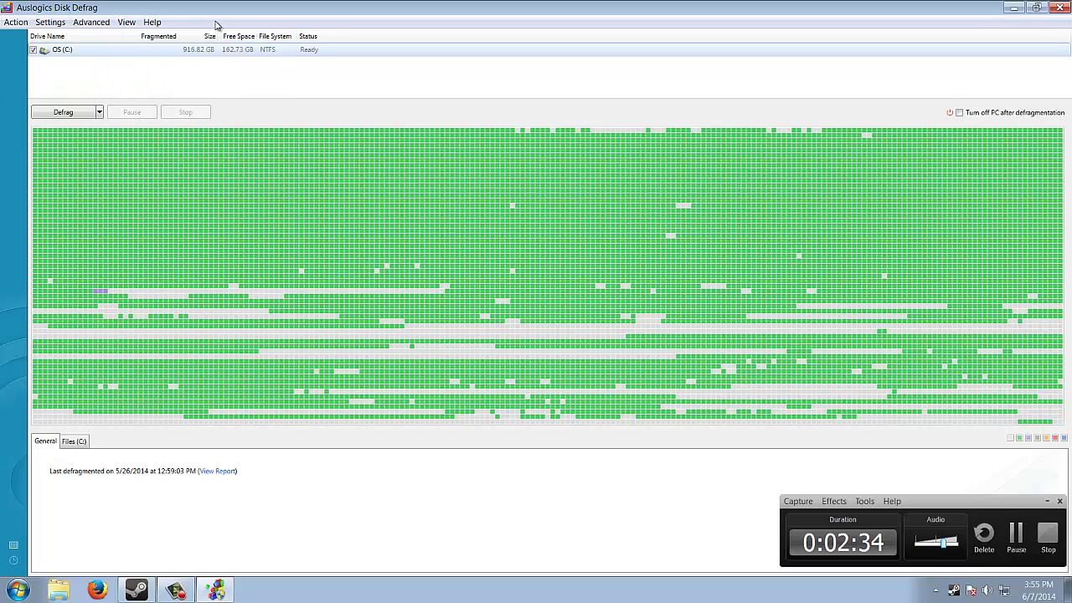
# Run a Quick Defrag (without analyzing) on drive C:
pyautogui.click(99, 112)
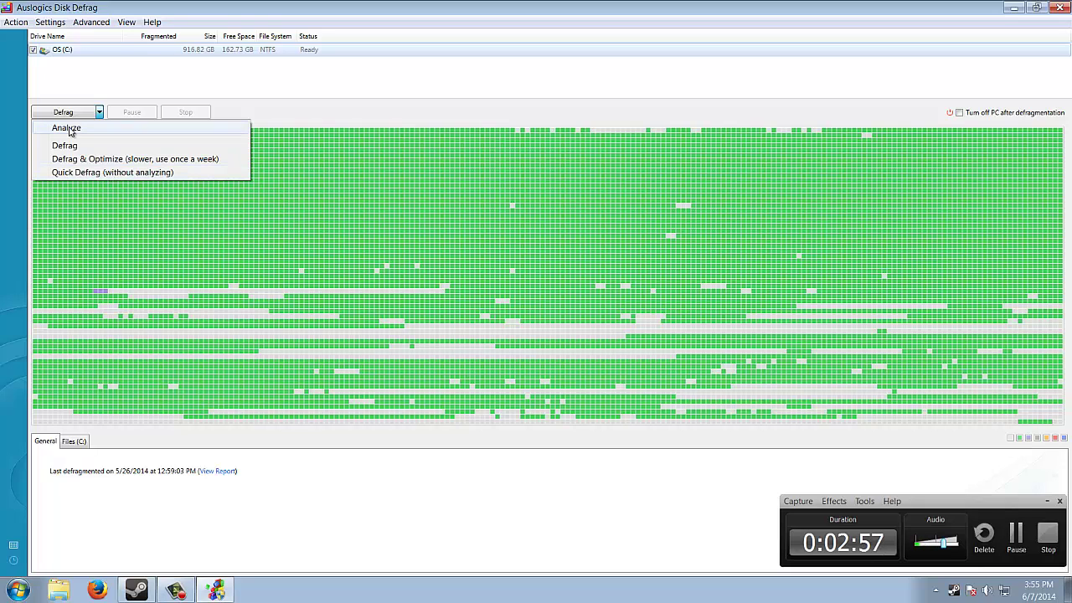
pyautogui.click(114, 176)
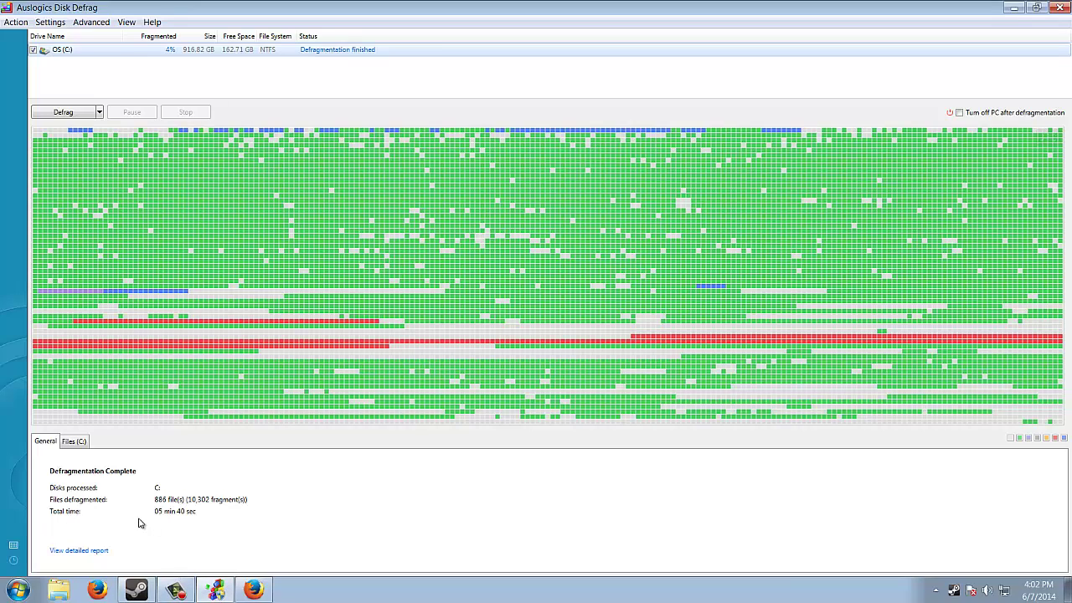
pyautogui.click(174, 591)
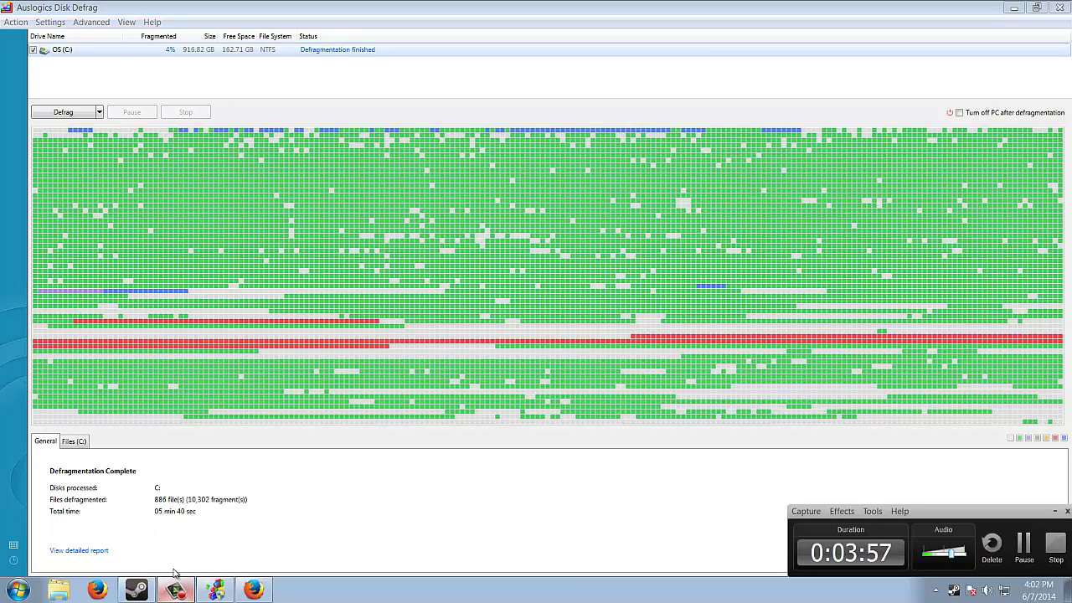
pyautogui.click(175, 562)
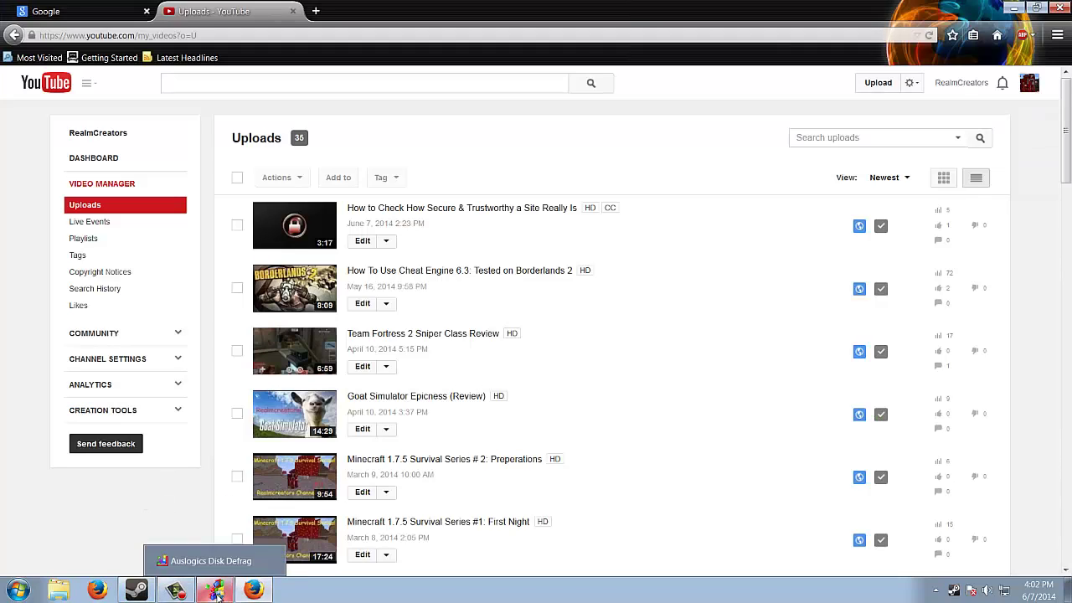
pyautogui.click(18, 590)
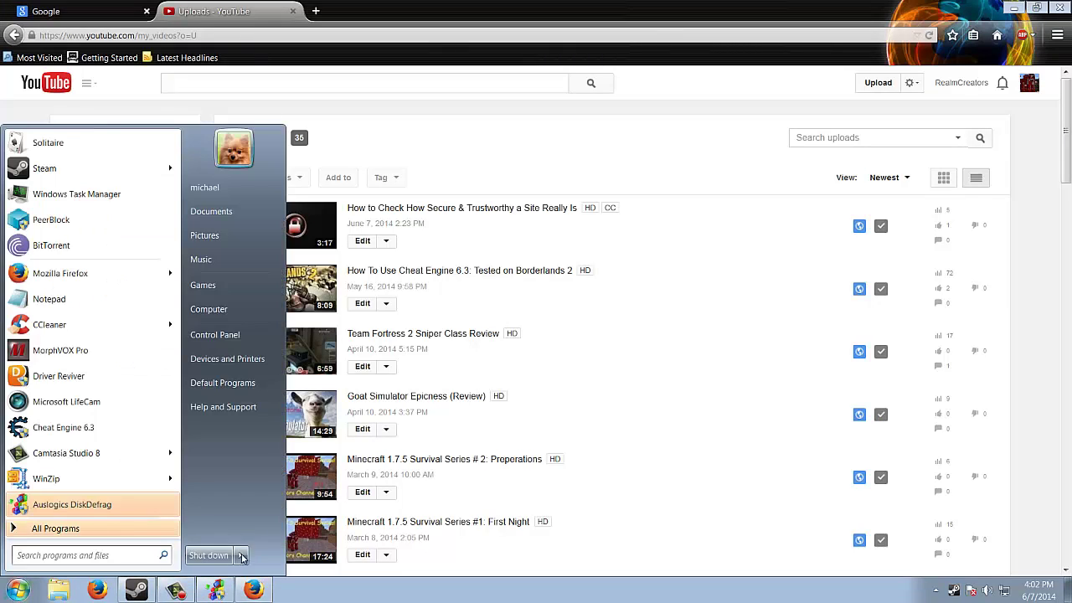
pyautogui.click(396, 599)
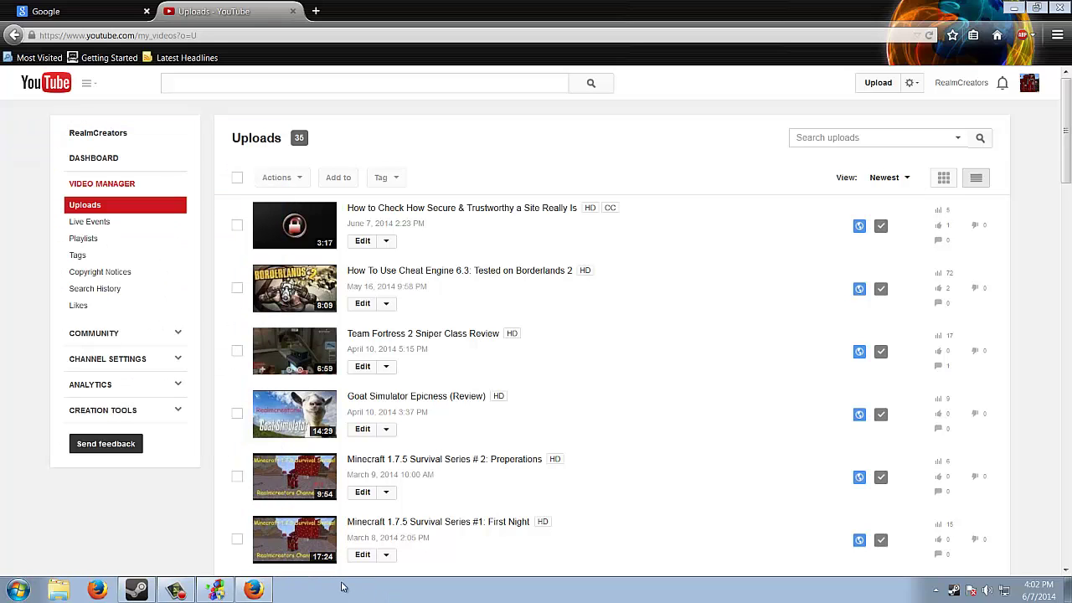
# Switch to Auslogics Disk Defrag to examine drive C:'s cluster map and defragmentation summary, and minimize it to return to the recorder
pyautogui.click(215, 591)
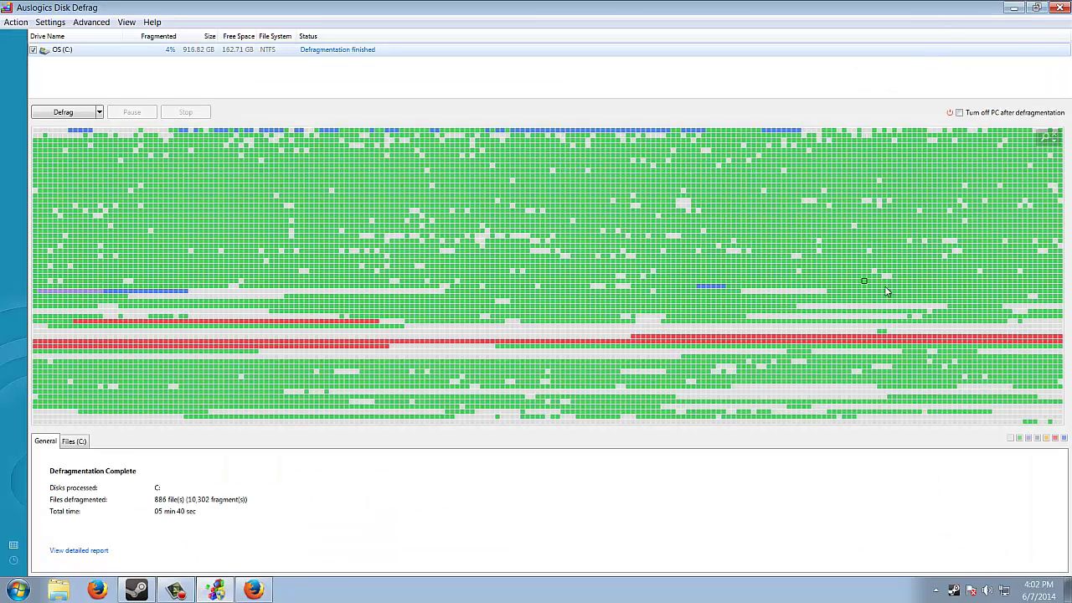
pyautogui.moveTo(885, 282)
pyautogui.click(1010, 6)
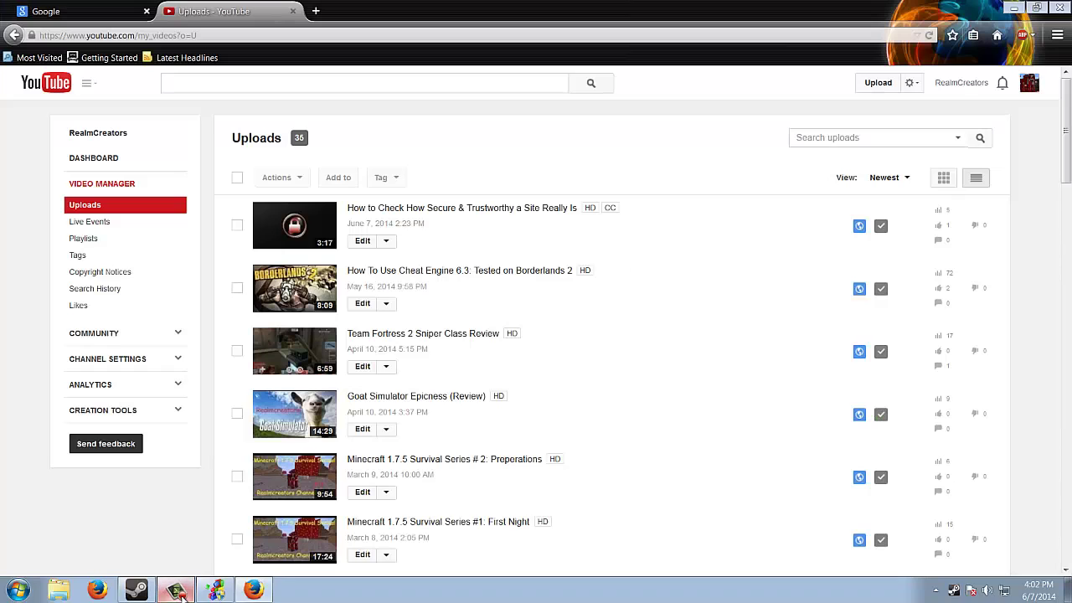
pyautogui.click(178, 590)
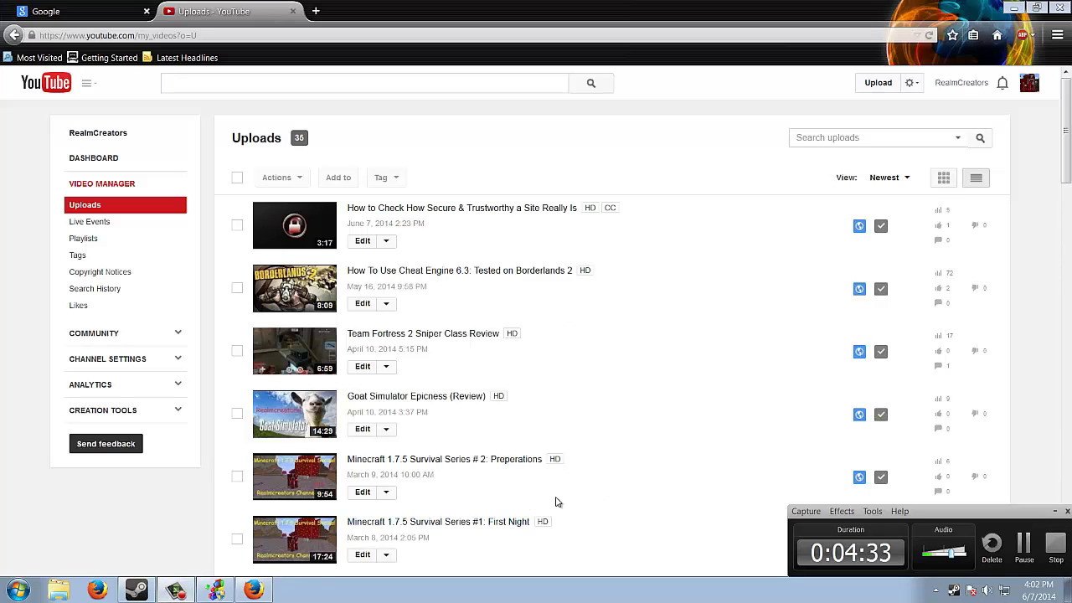